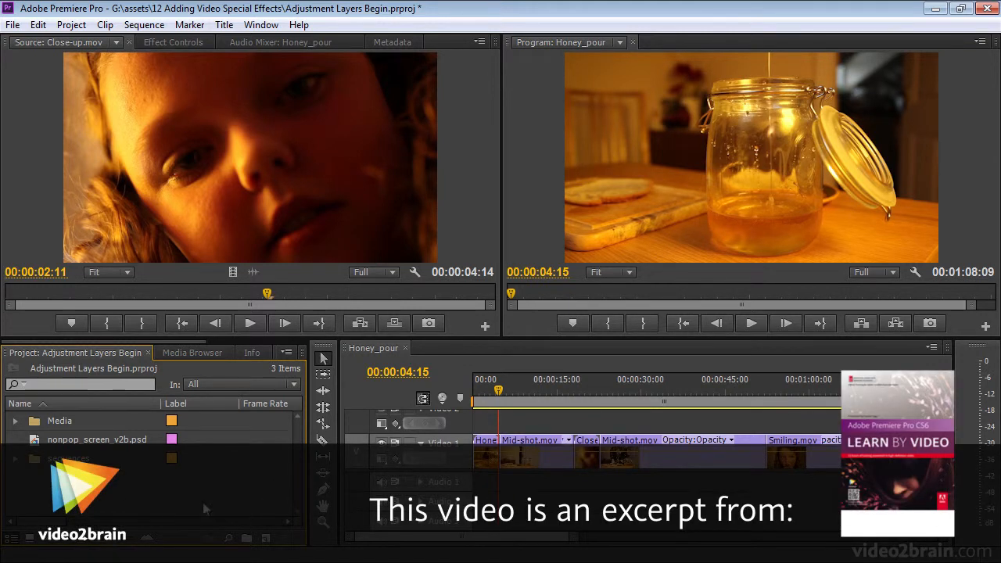
- Collapse the Video Effects category in the effects list and return to the project's items
scroll(248, 342, down, 3)
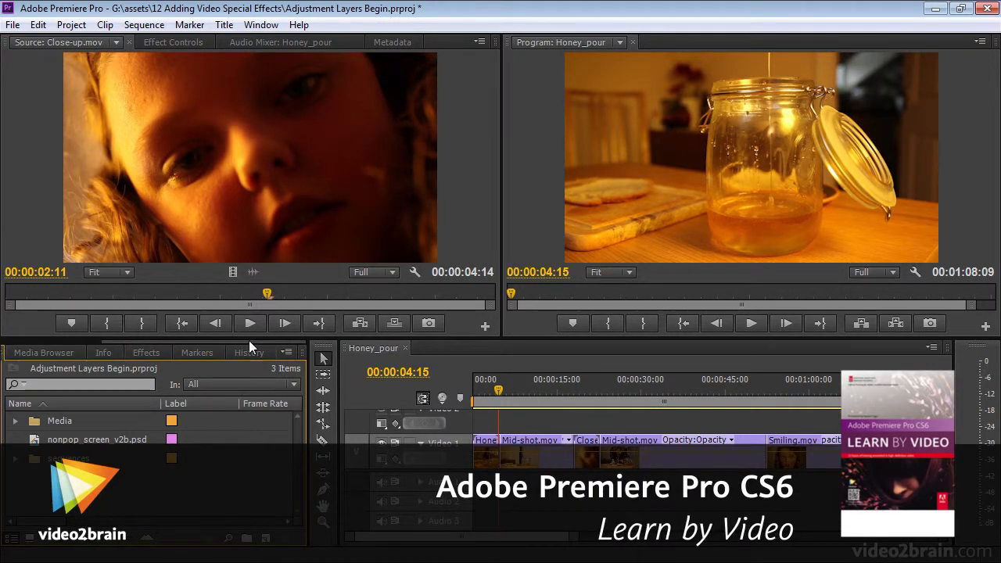
click(153, 354)
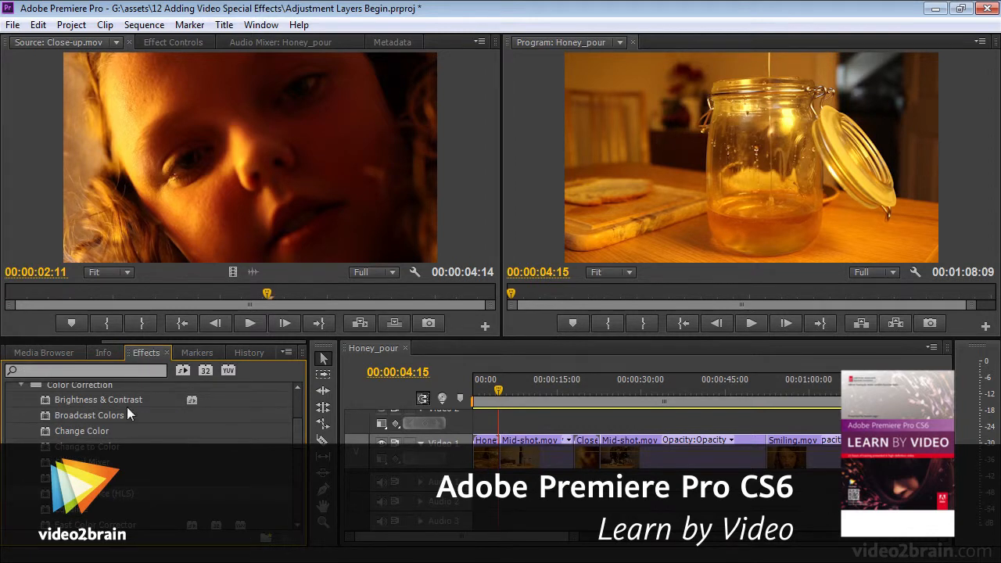
scroll(297, 428, up, 1)
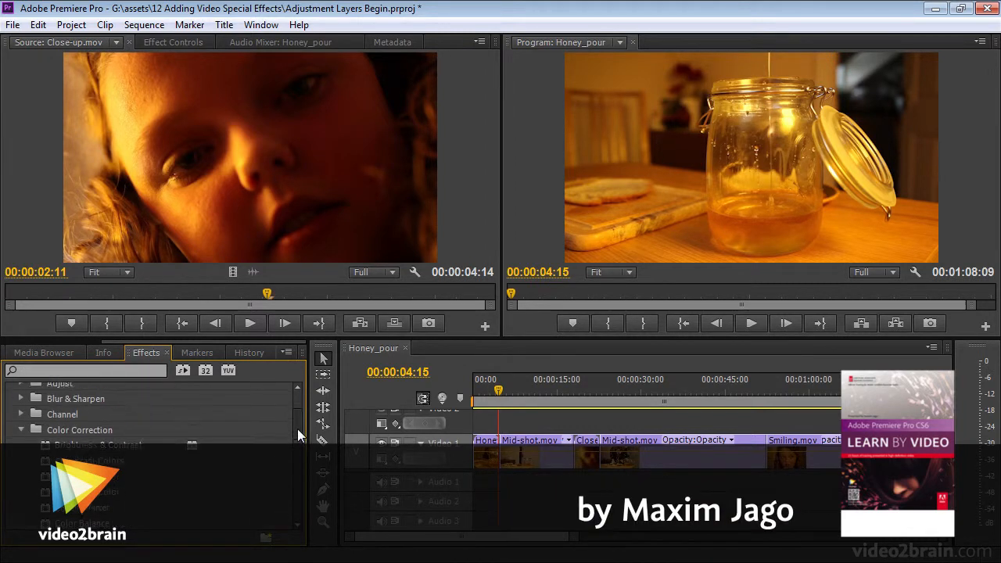
scroll(297, 414, up, 2)
click(11, 438)
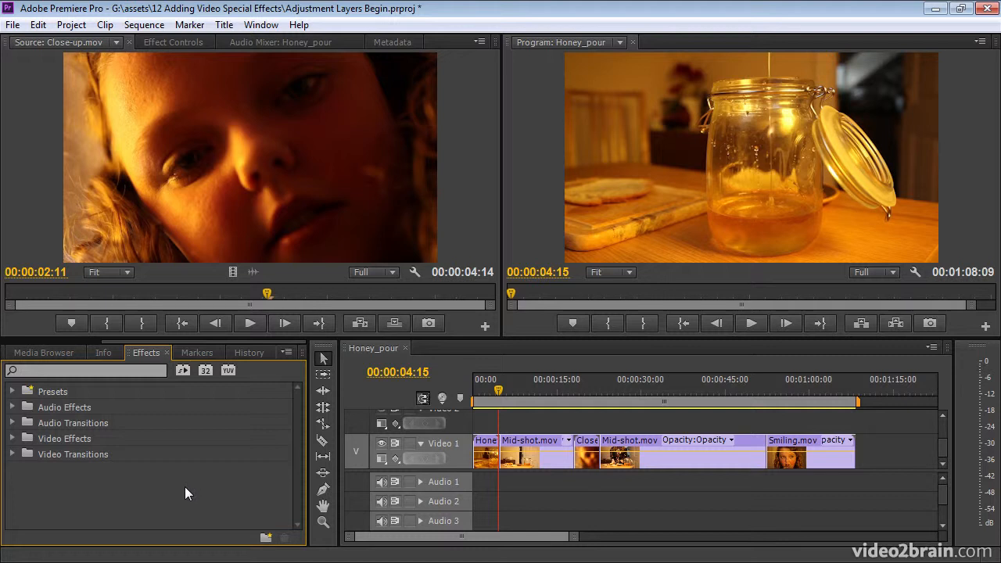
scroll(33, 342, up, 3)
click(42, 349)
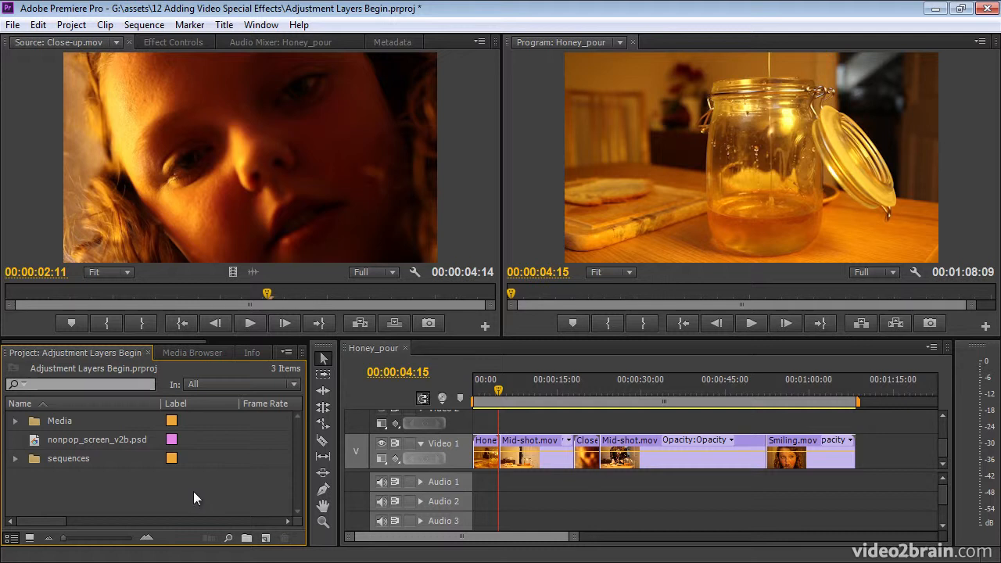
- Preview nonpop_screen_v2b.psd and Close-up.mov from the Media bin in the source monitor, and collapse the bin
double_click(34, 443)
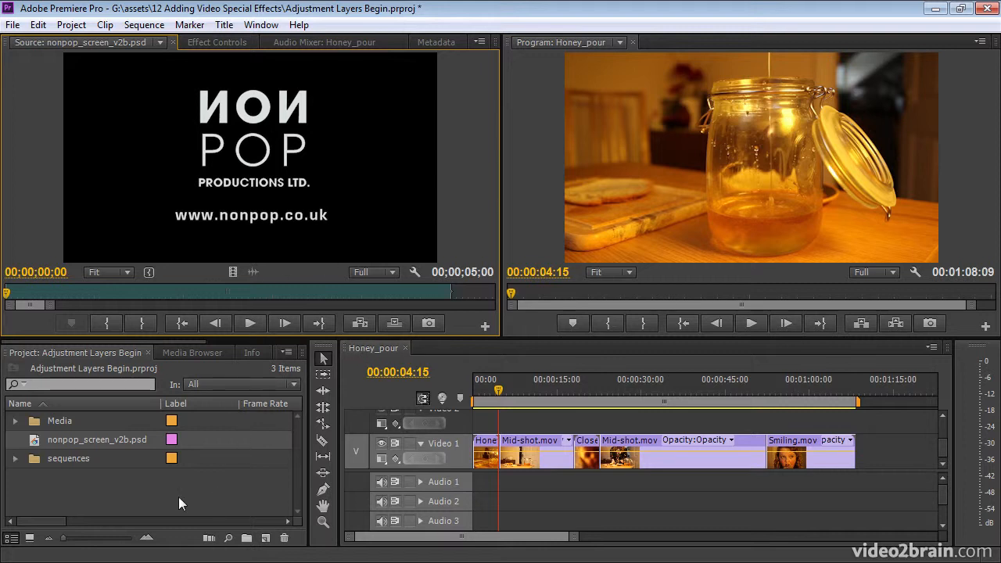
click(15, 420)
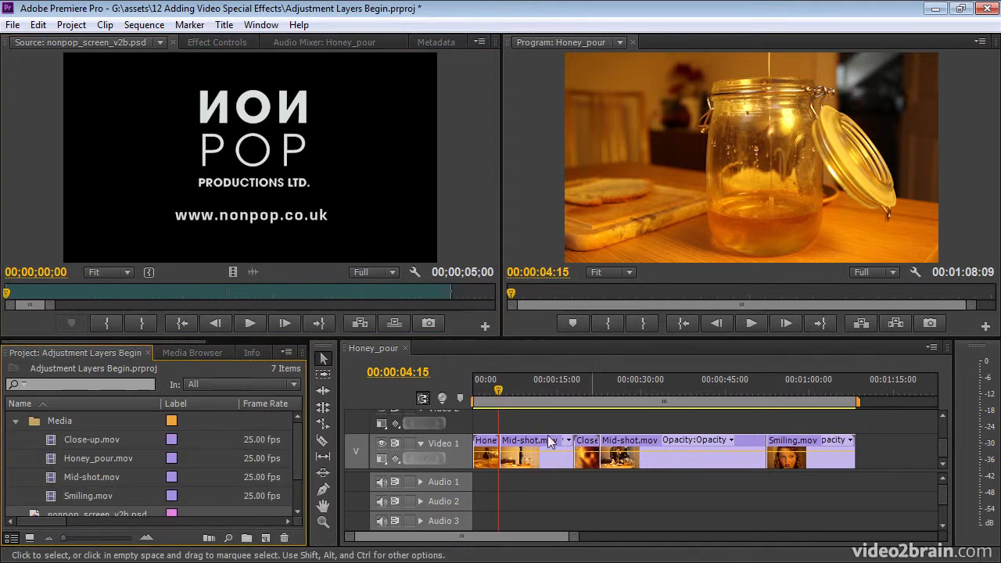
click(52, 442)
double_click(50, 439)
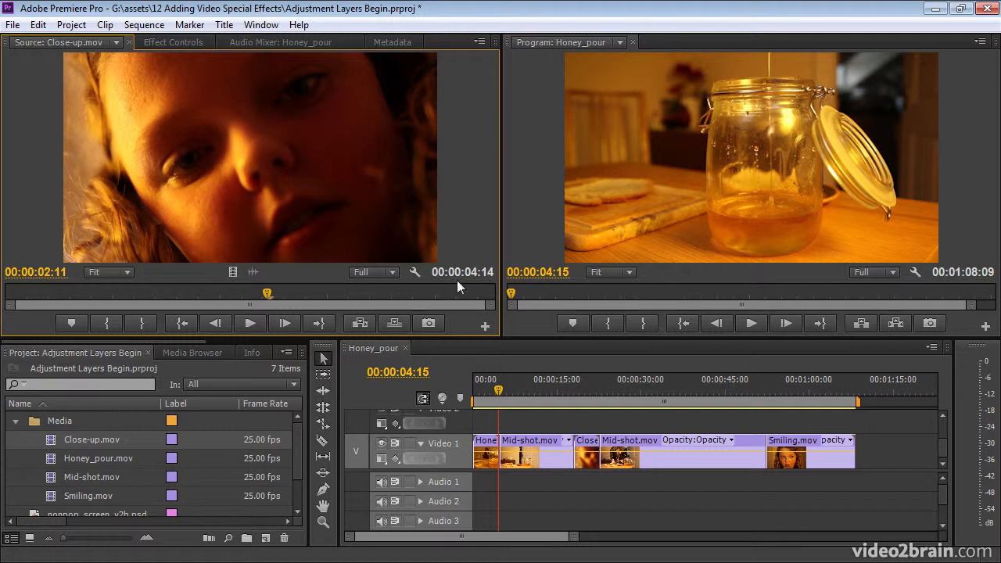
click(15, 420)
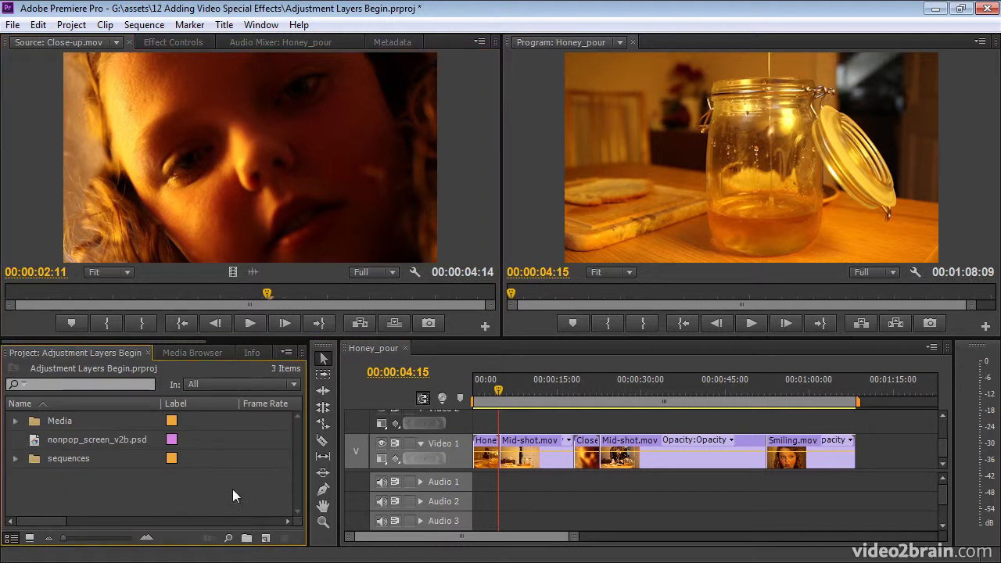
- Apply the Camera Blur effect to the first Mid-shot.mov clip on Video 1 and view the frame at 00:00:09:02
click(529, 463)
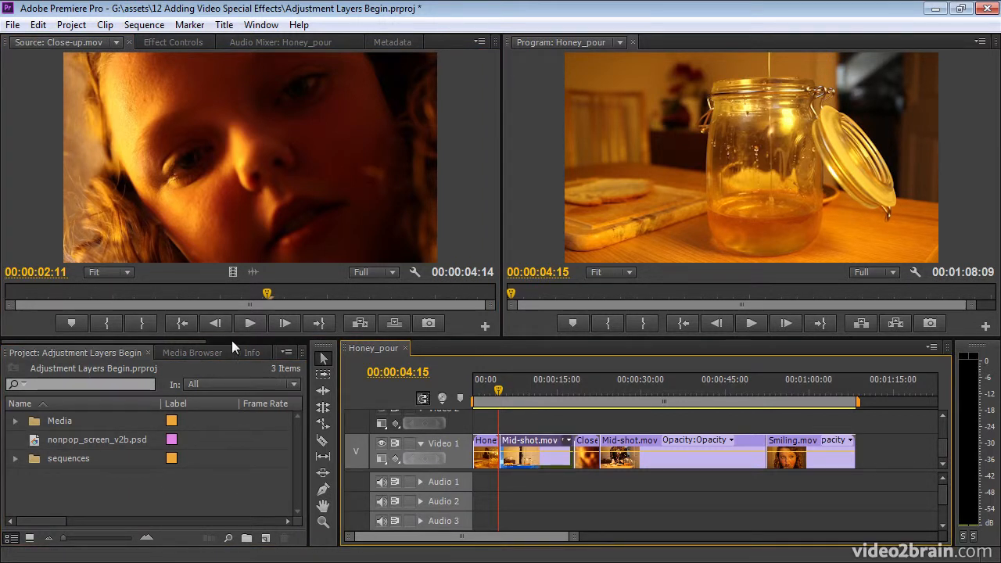
scroll(231, 341, down, 2)
click(152, 352)
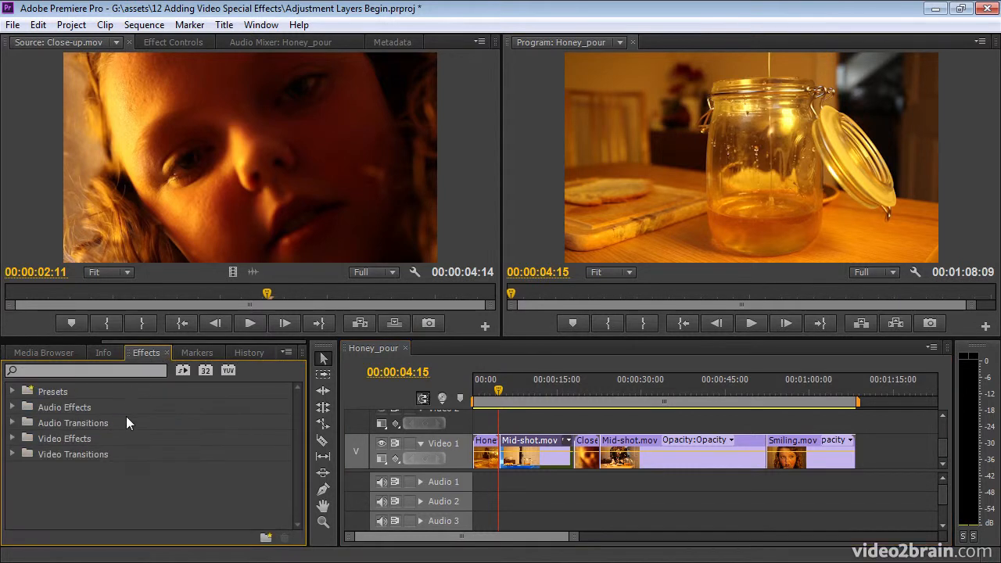
click(12, 438)
click(21, 470)
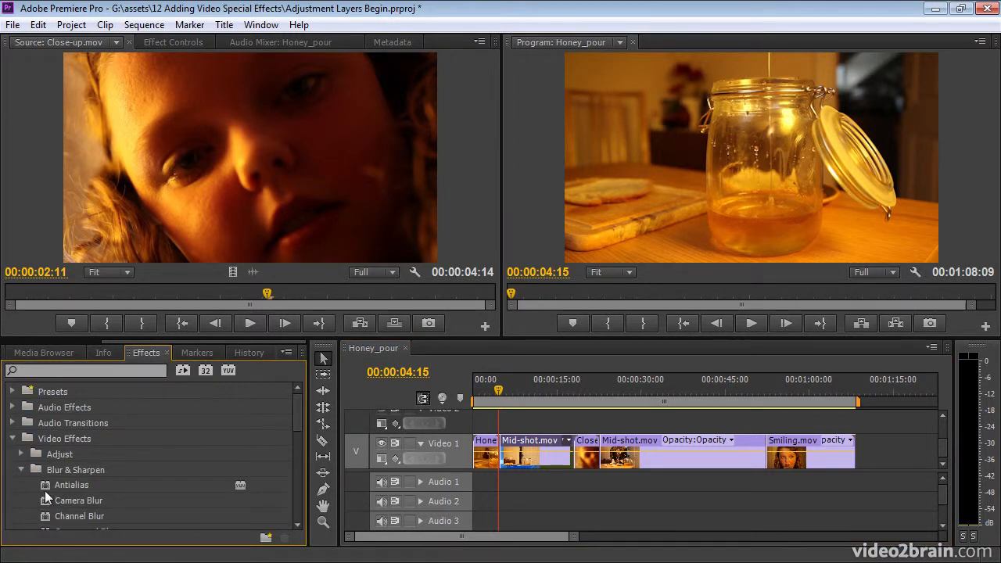
drag(45, 499, 543, 462)
click(524, 383)
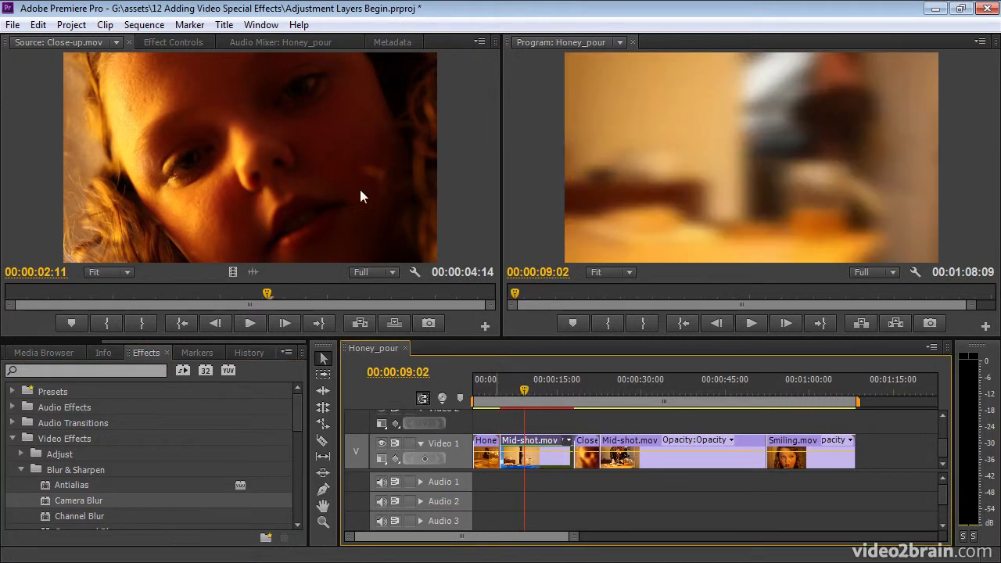
- Delete the Camera Blur effect from the first Mid-shot.mov clip and collapse the Video Effects category
click(189, 44)
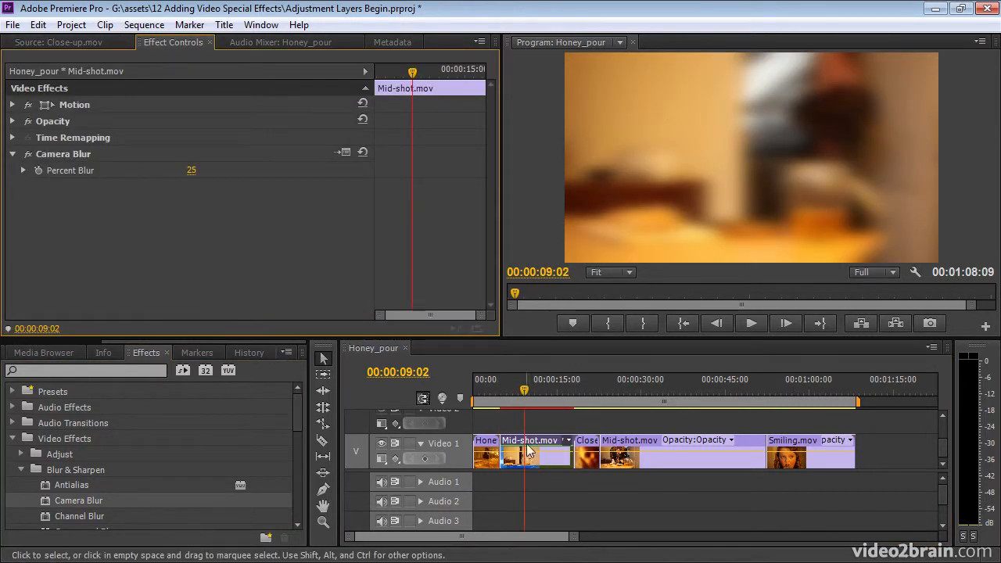
click(86, 154)
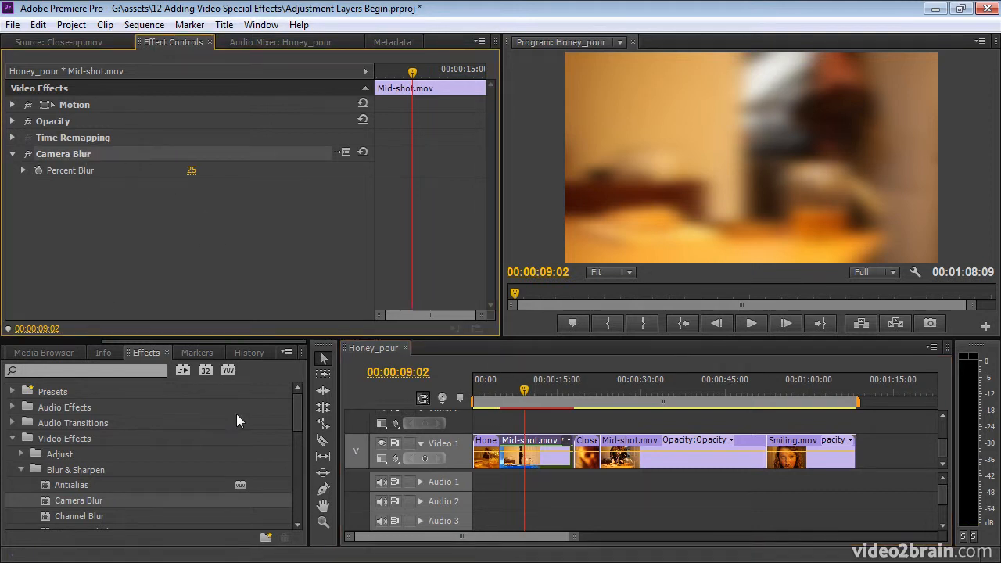
key(Delete)
click(13, 438)
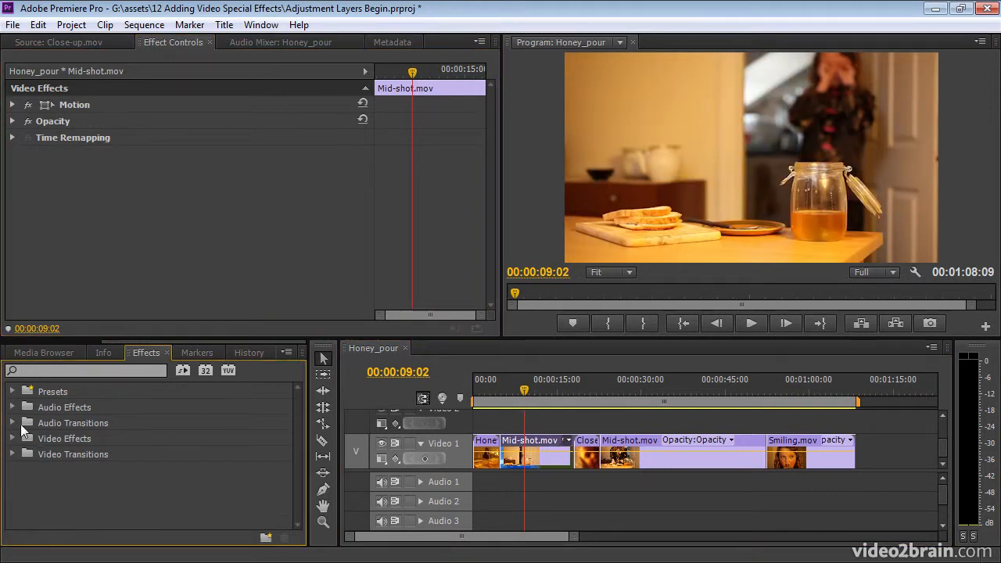
- Create a new adjustment layer in the project at 1920 x 1080, 25.00fps, with Square Pixels (1.0)
click(39, 341)
click(23, 350)
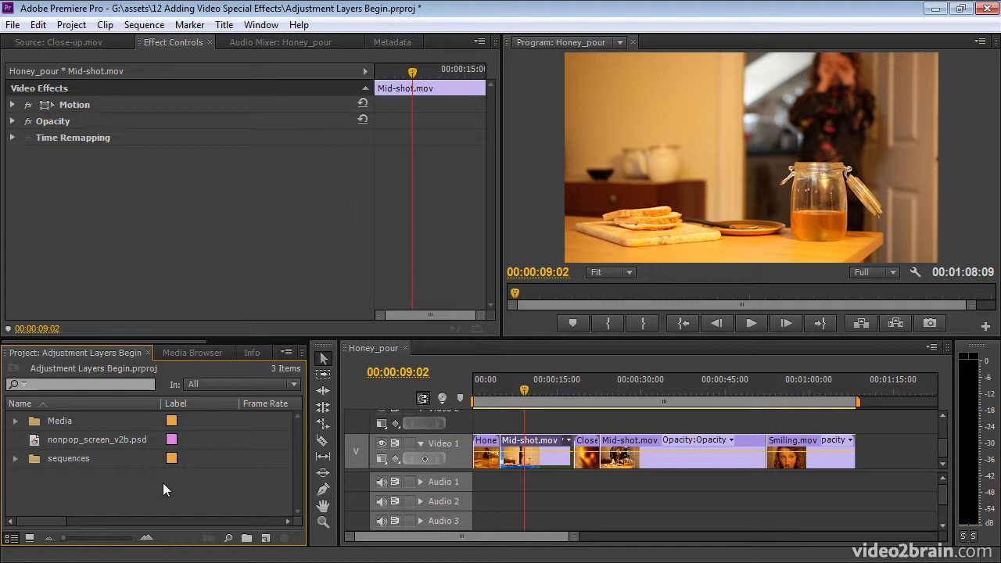
click(266, 538)
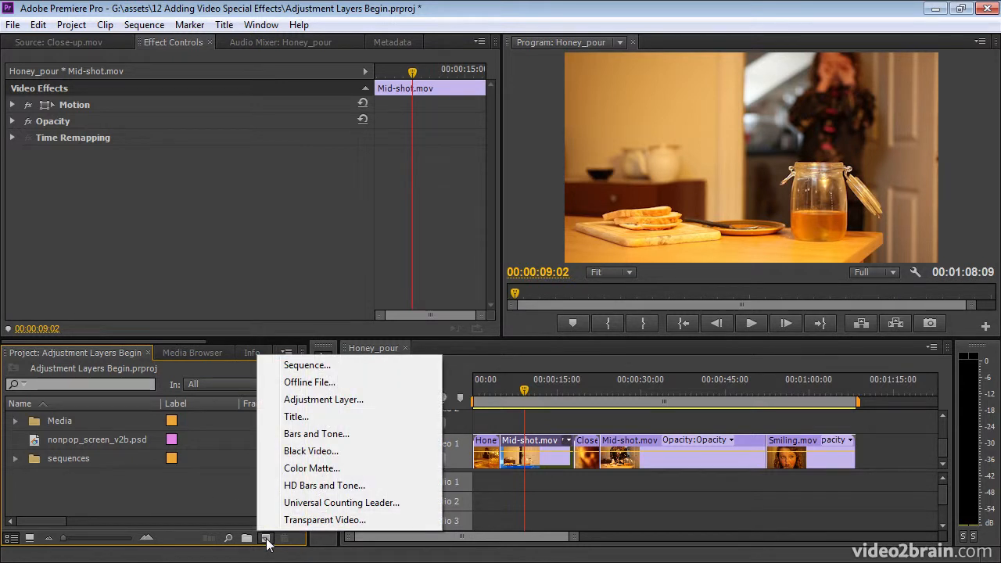
click(390, 401)
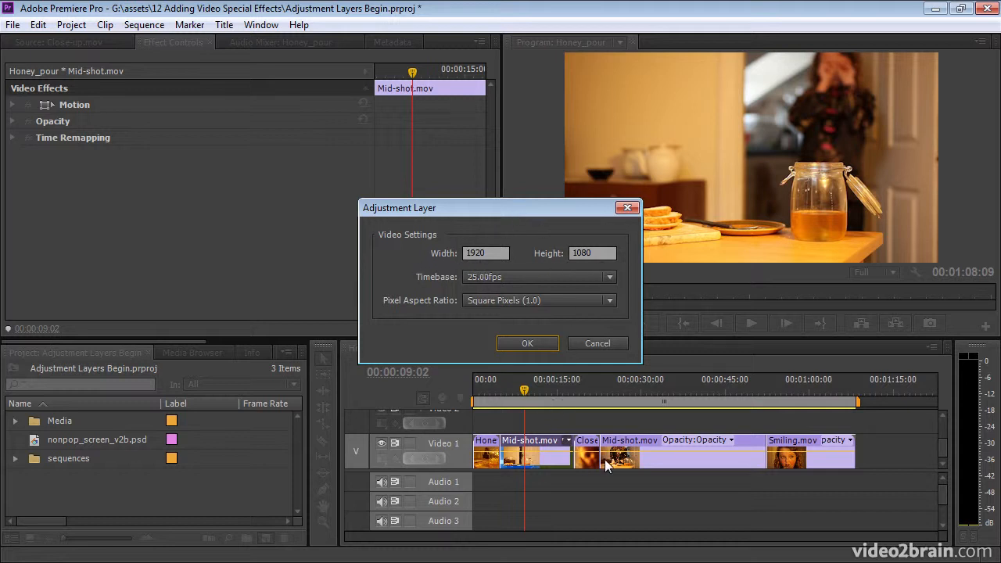
click(502, 279)
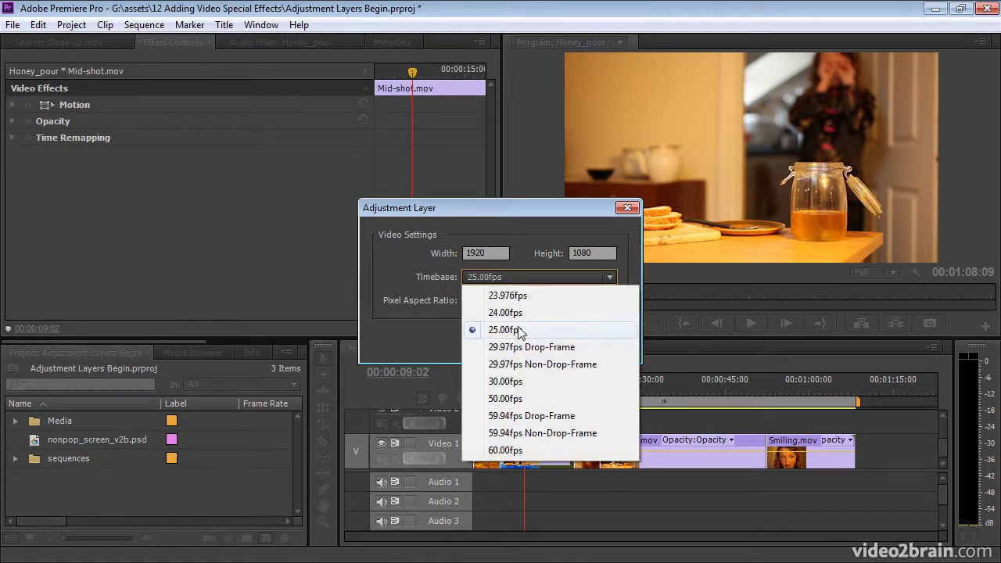
click(411, 339)
click(499, 301)
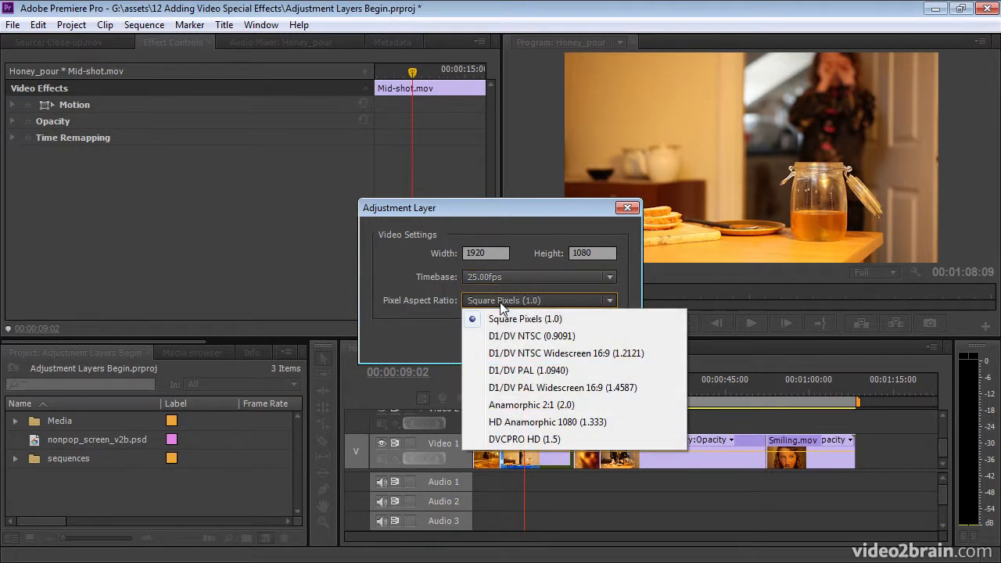
click(415, 334)
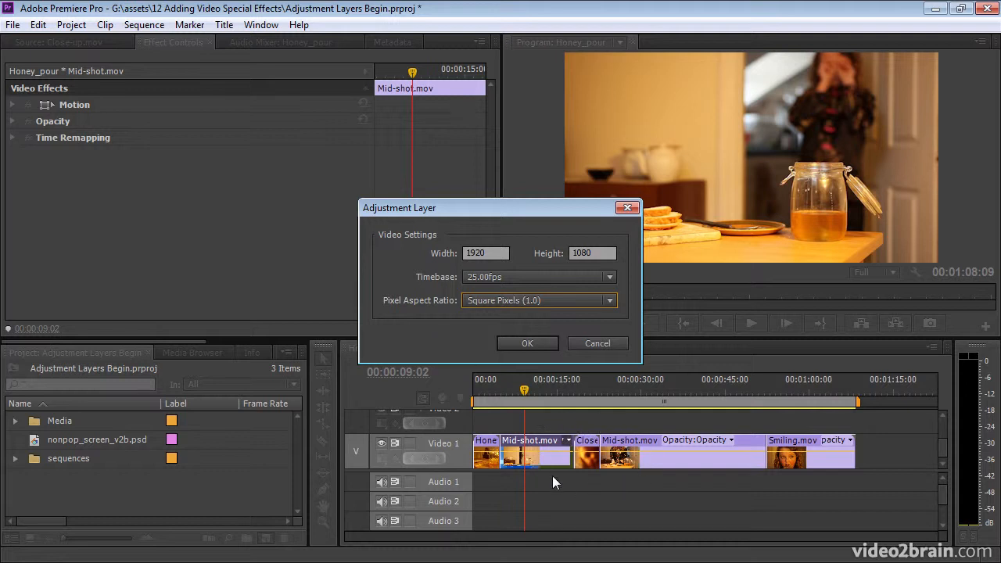
click(525, 345)
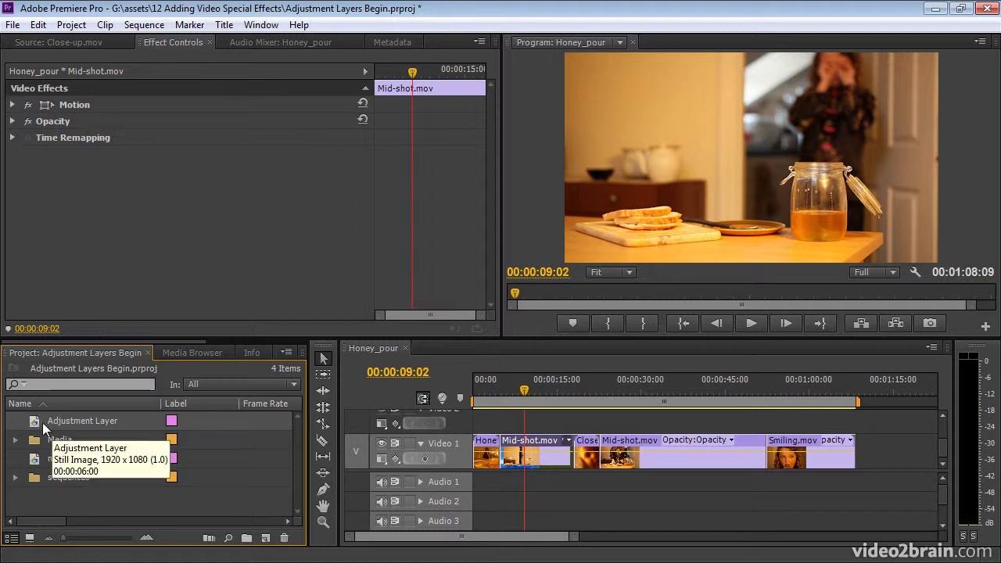
- Place the adjustment layer at the start of Video 2, enlarge the timeline area, and extend the layer to the end of the sequence
drag(34, 421, 481, 426)
drag(537, 338, 534, 292)
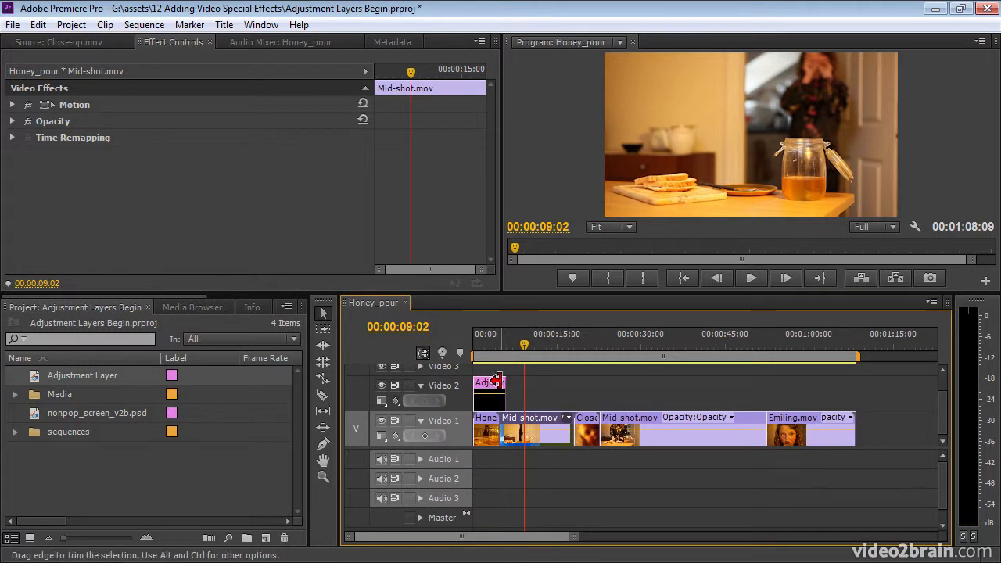
drag(499, 382, 852, 384)
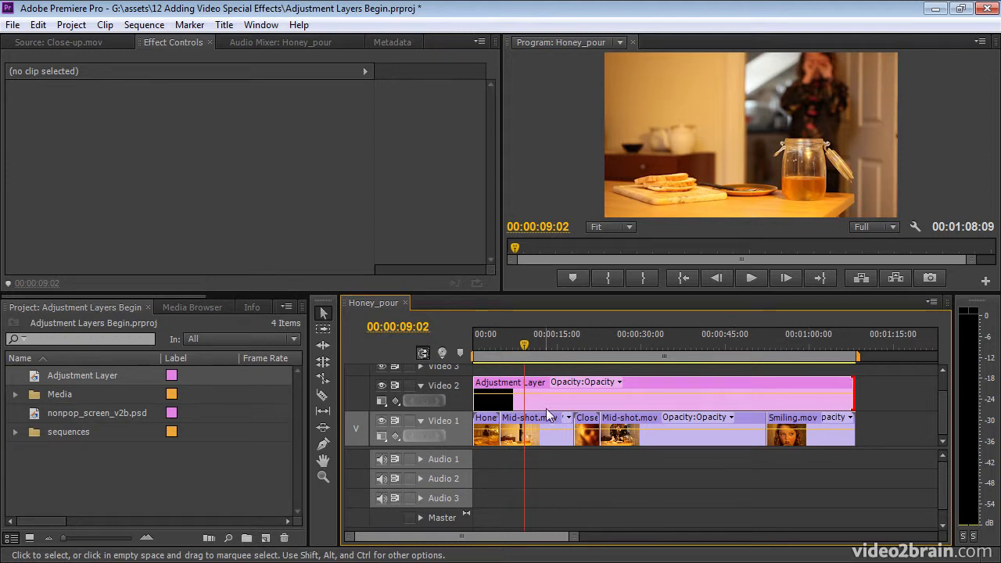
click(422, 353)
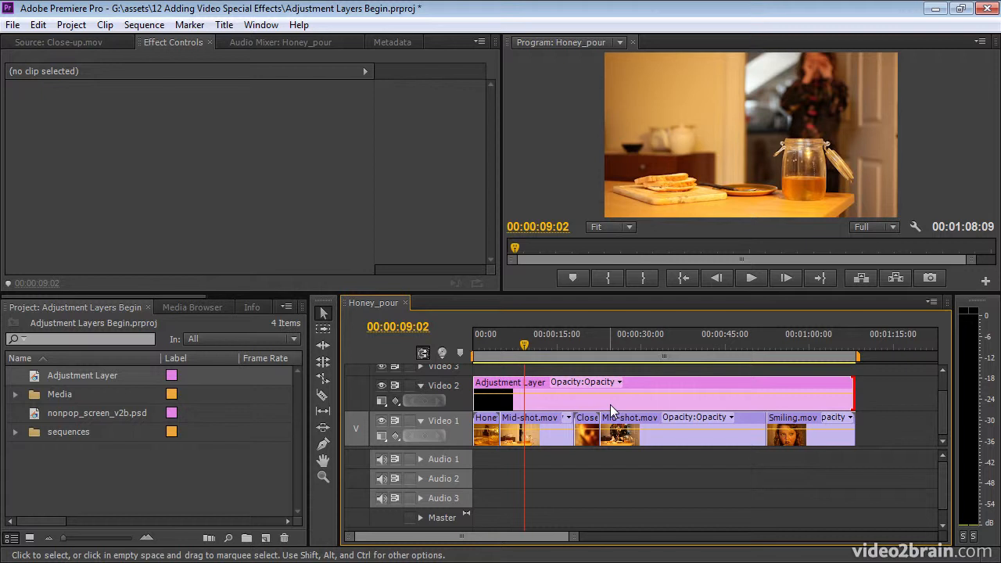
- Check the Still Image Default Duration in the General preferences and close them without changes
click(38, 24)
mouse_move(172, 407)
click(301, 167)
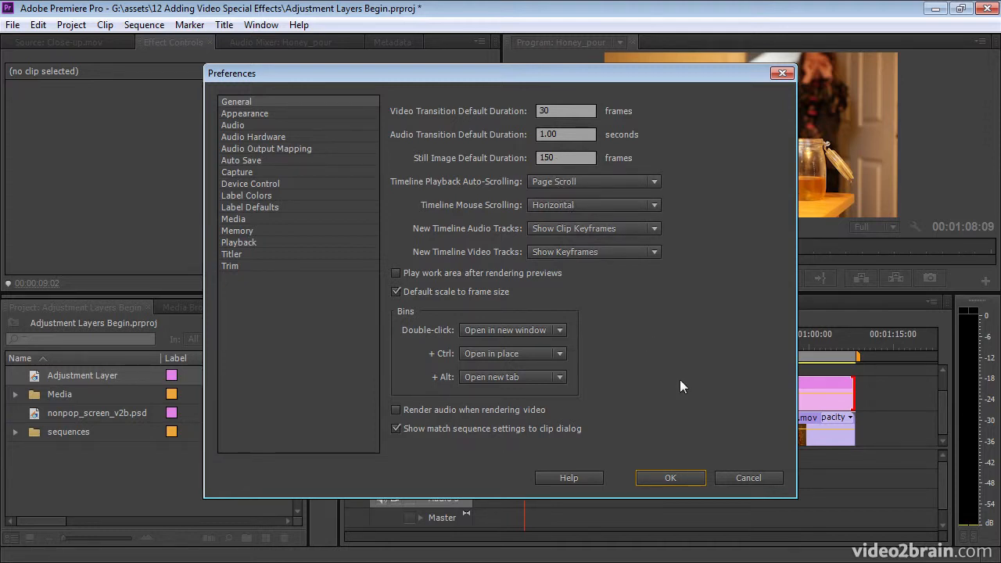
click(743, 474)
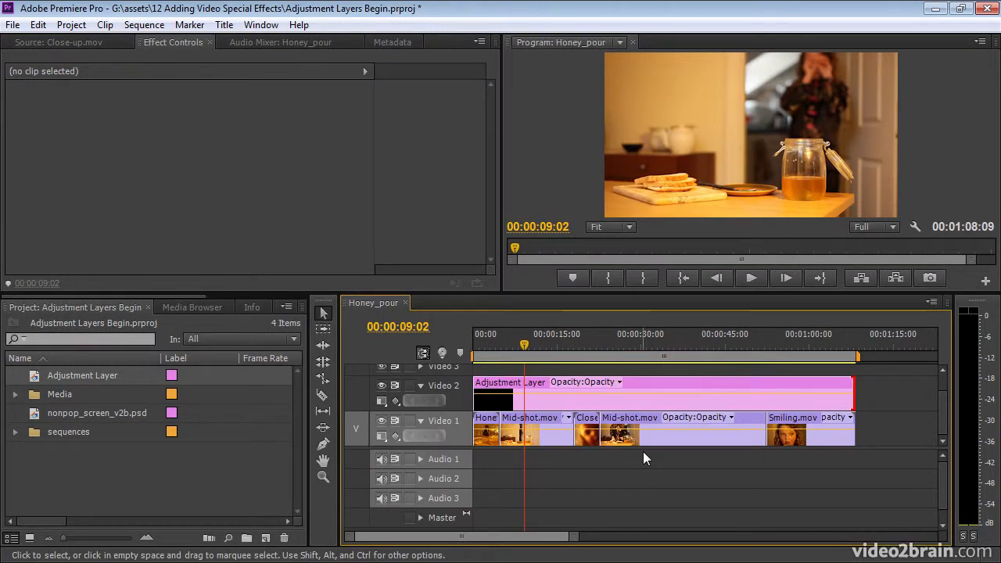
- Move the playhead to 00:00:39:06 and apply the Adjustment Layer Example preset to the adjustment layer on Video 2
click(692, 344)
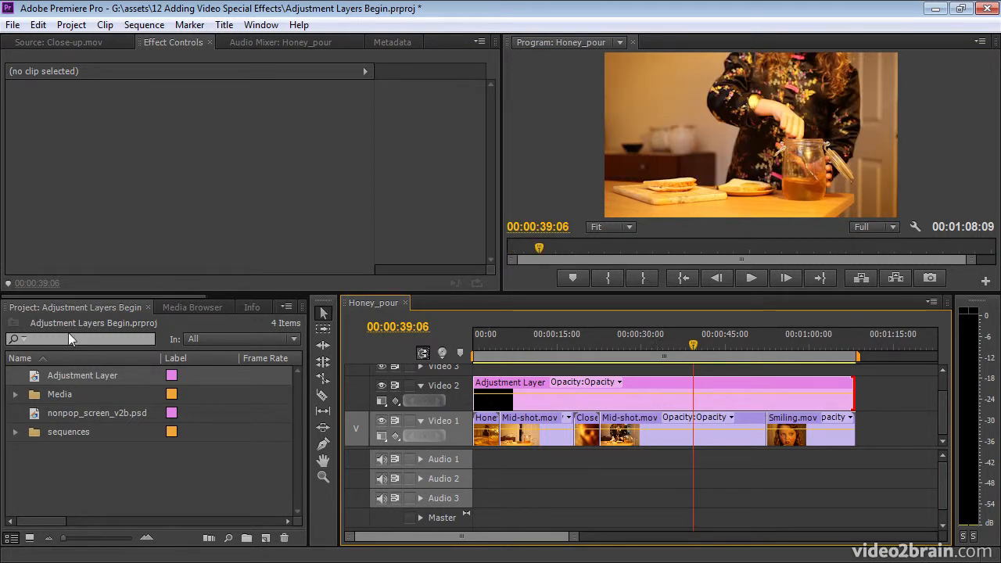
click(229, 296)
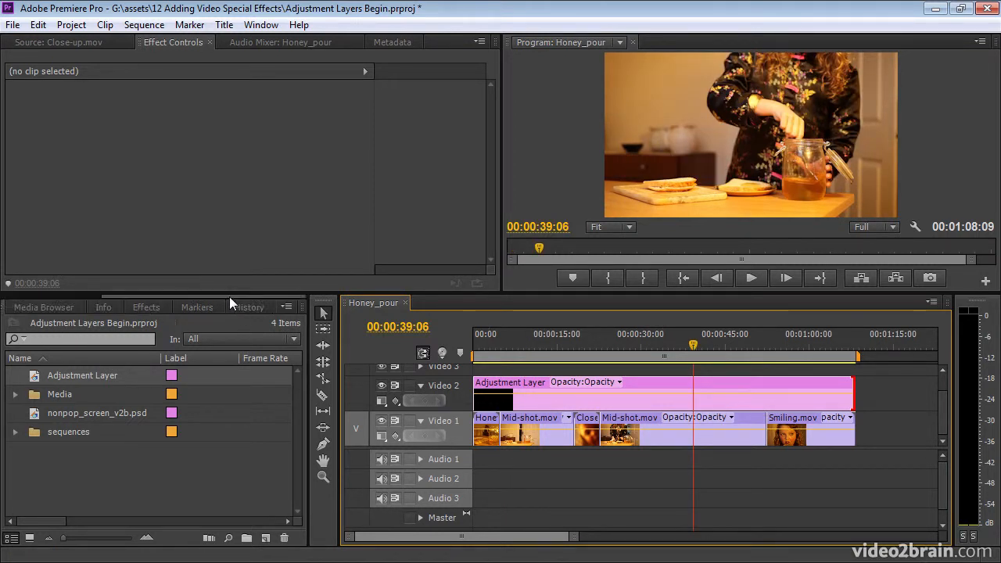
click(160, 307)
click(12, 345)
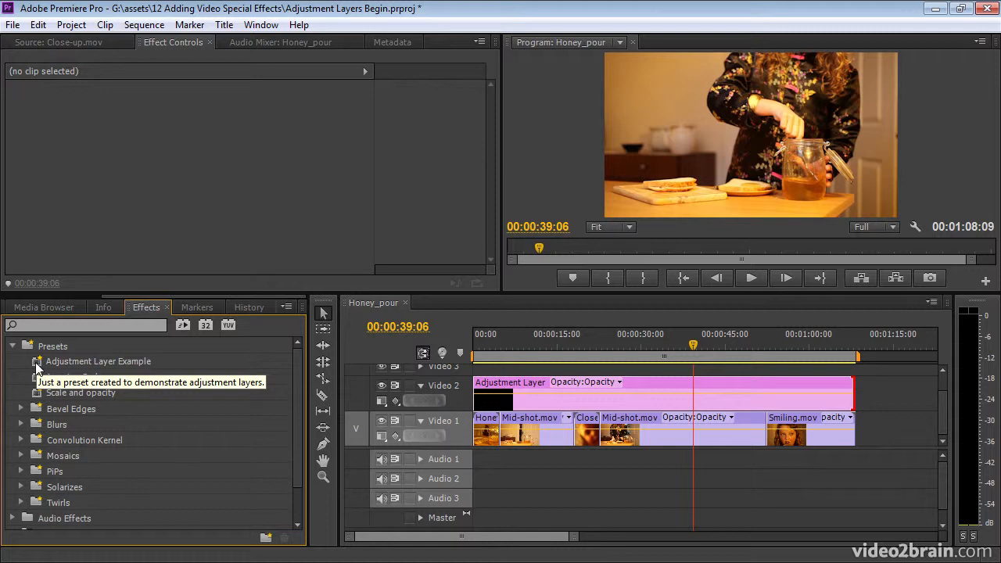
drag(36, 368, 666, 401)
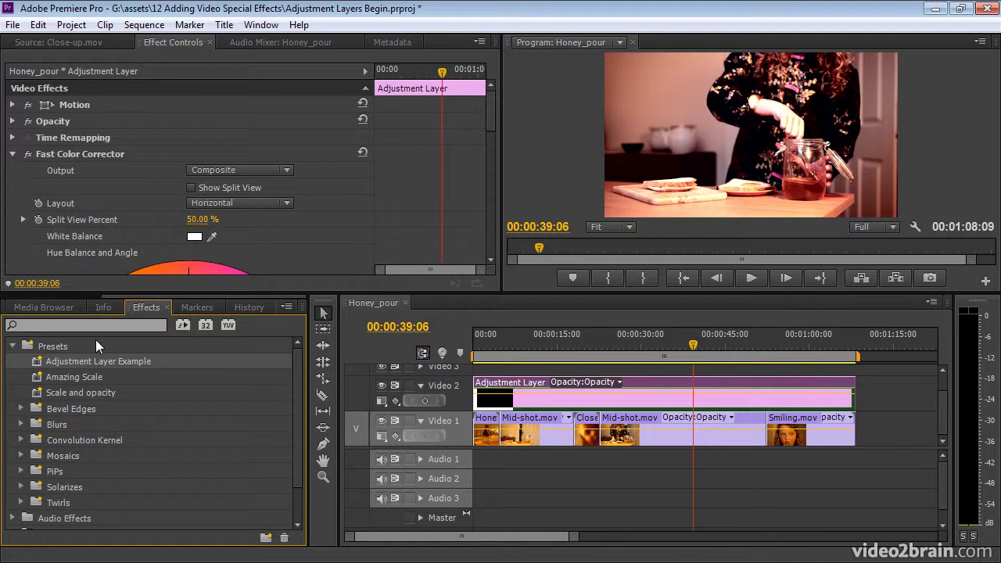
- Collapse the Fast Color Corrector settings and the Presets folder, and scrub to 00:00:52:12 to review the effect across the clips
click(14, 154)
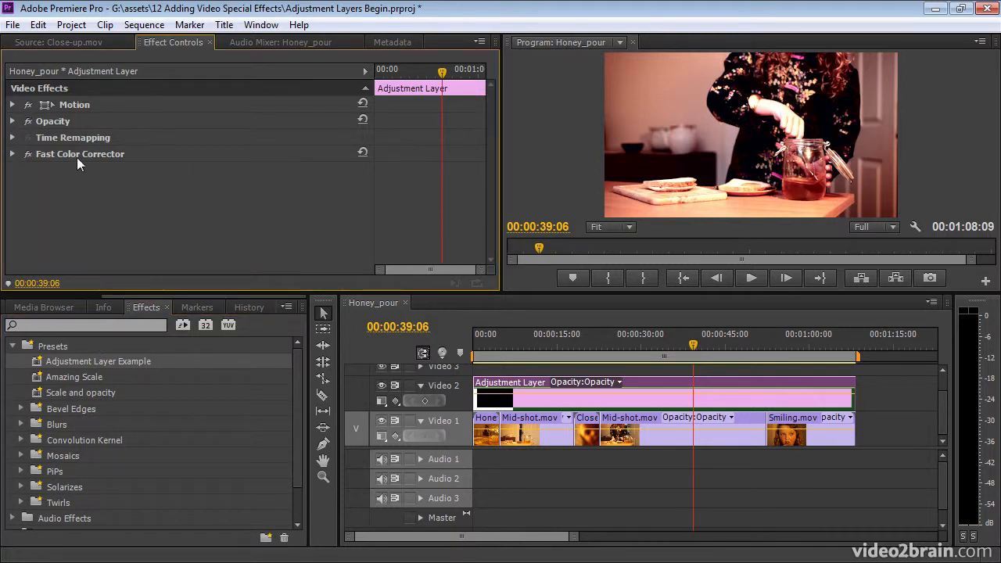
click(12, 346)
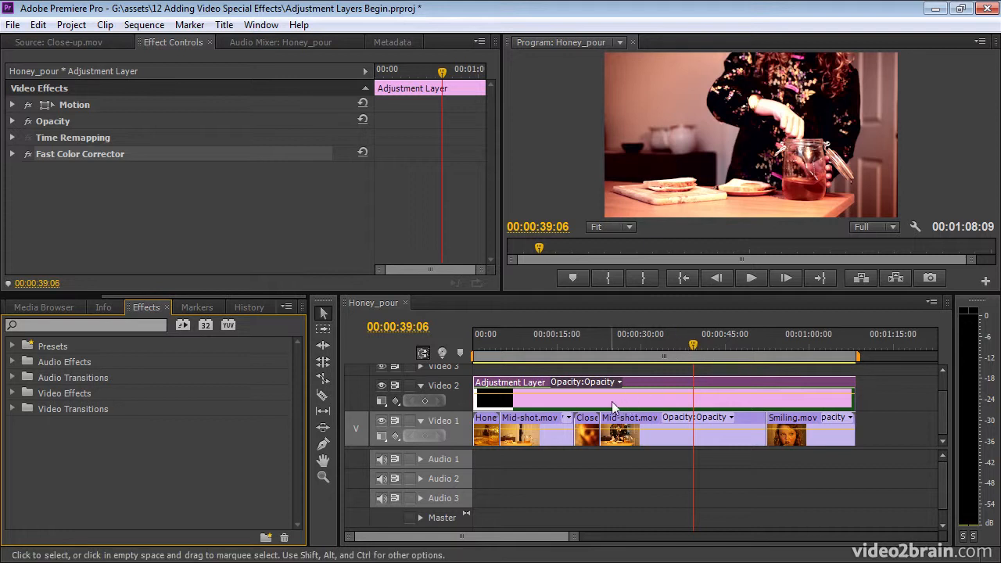
click(650, 344)
drag(648, 344, 766, 356)
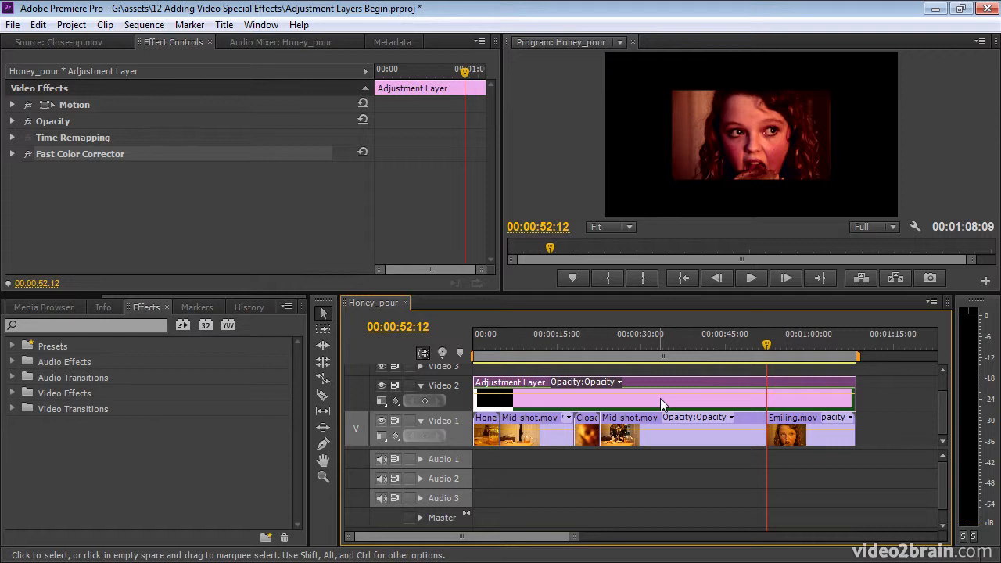
- Reset the Motion settings of the Smiling.mov clip on Video 1 and review the frames at 00:00:40:15 and 00:01:01:00
click(804, 346)
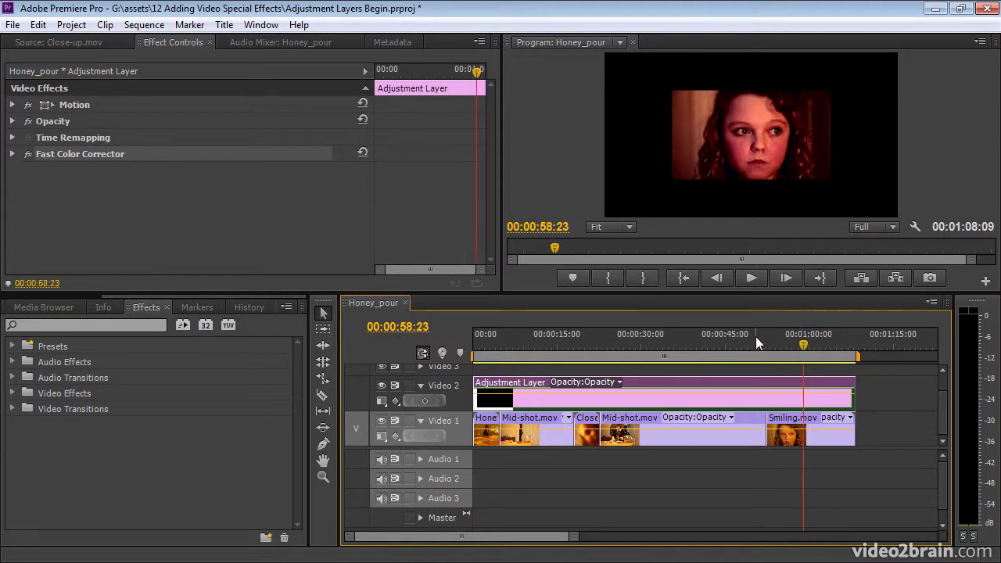
click(824, 441)
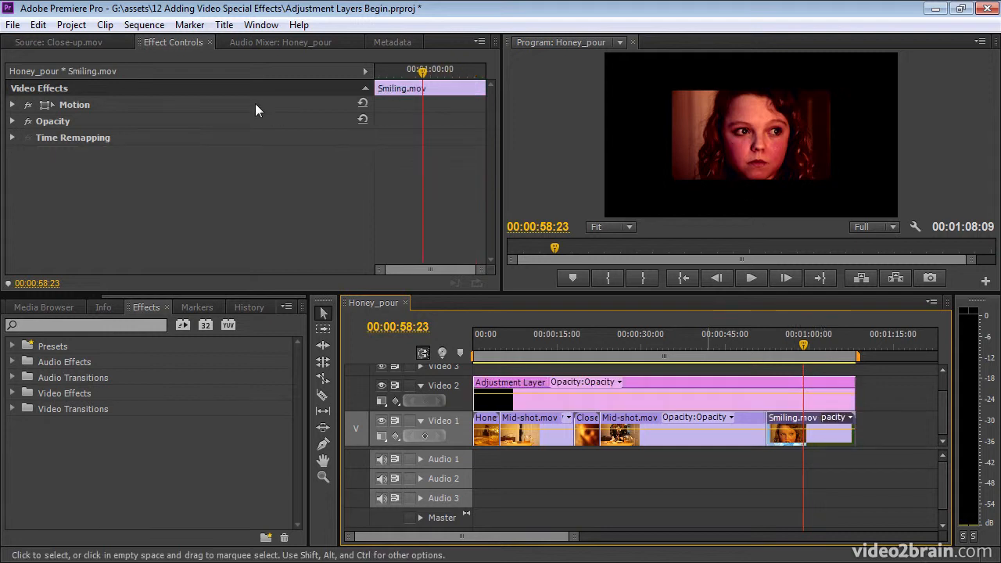
click(363, 104)
drag(790, 338, 701, 336)
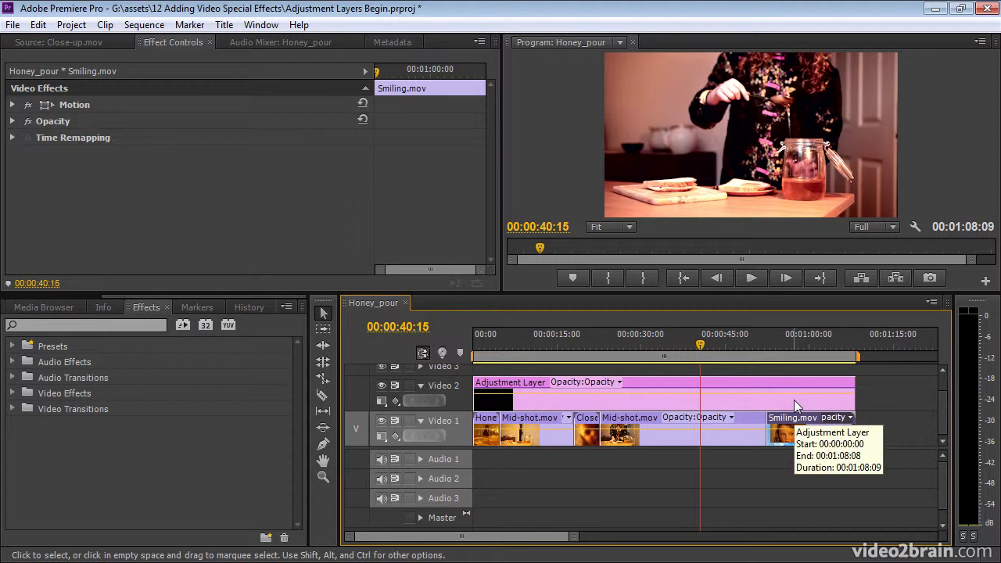
drag(700, 346, 816, 348)
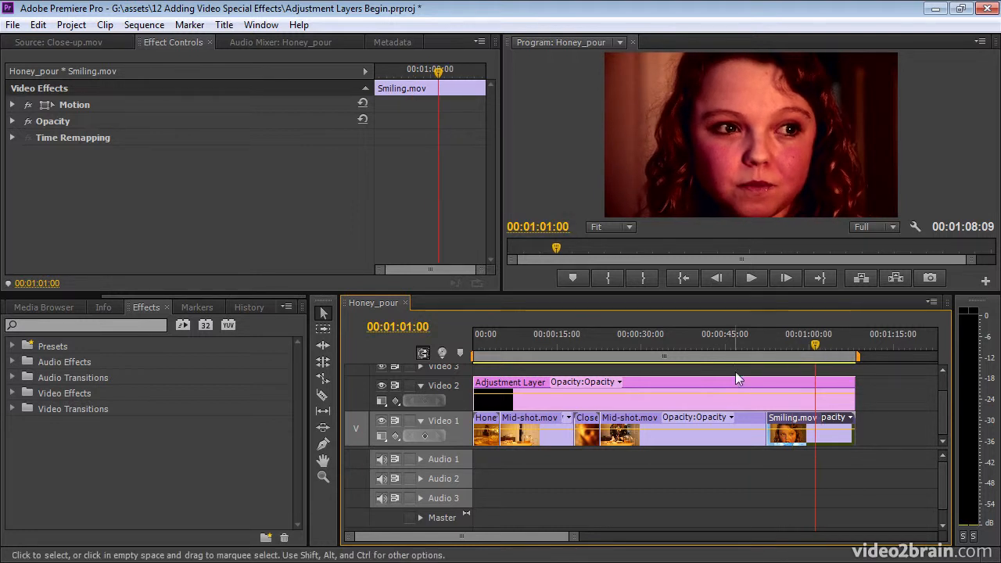
- Trim the adjustment layer to end where Smiling.mov begins, and check the frames at 00:01:00:14 and 00:00:20:16
drag(845, 390, 764, 390)
drag(793, 337, 812, 341)
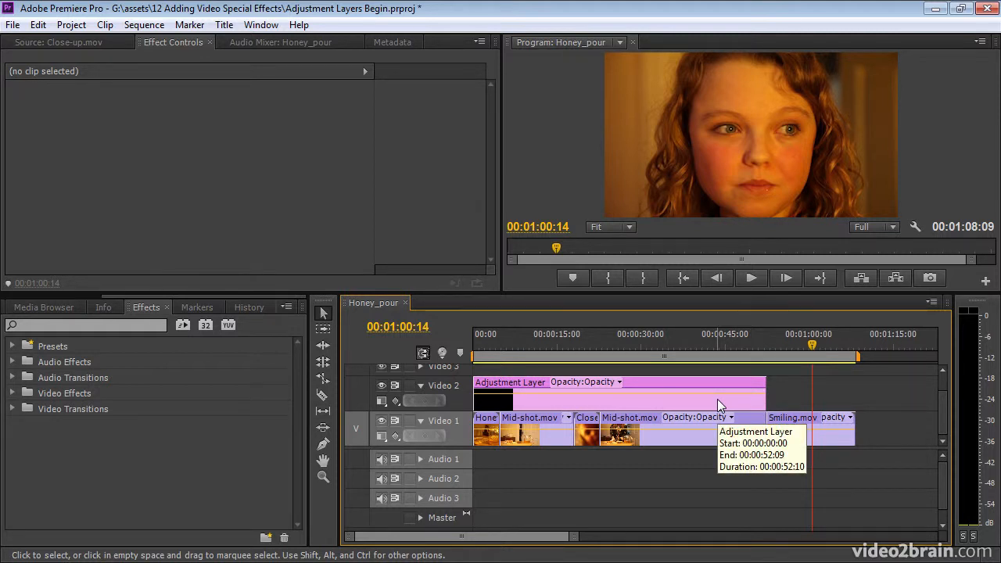
drag(680, 294, 678, 234)
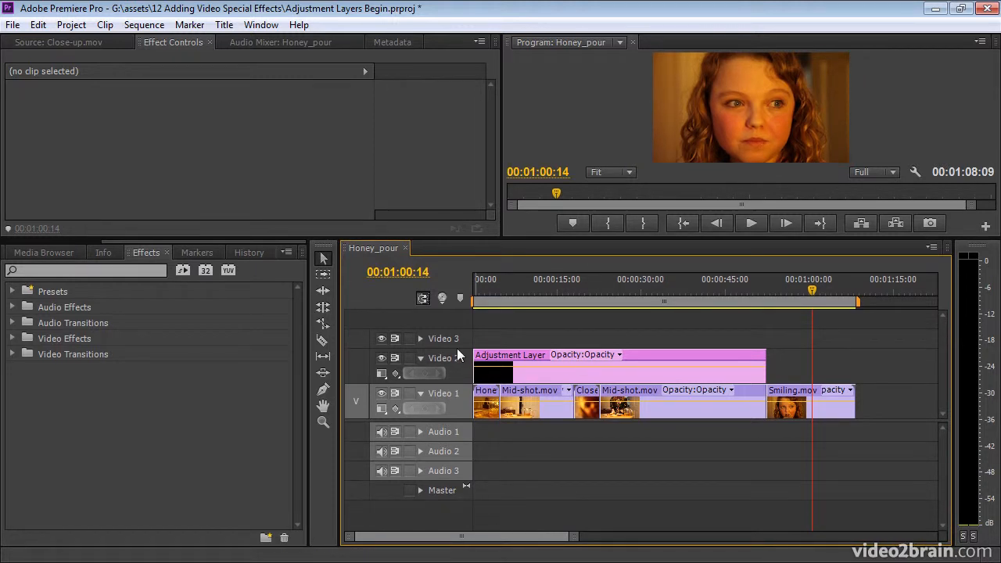
drag(586, 289, 588, 286)
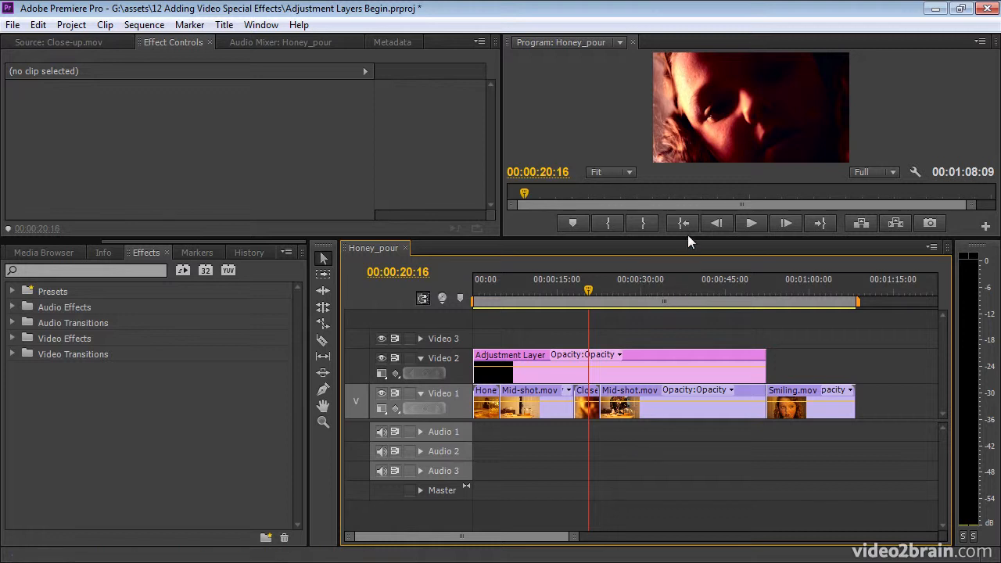
- Enlarge the program preview to inspect the close-up frame, reduce it again, and select the adjustment layer to view its effects
drag(687, 236, 691, 392)
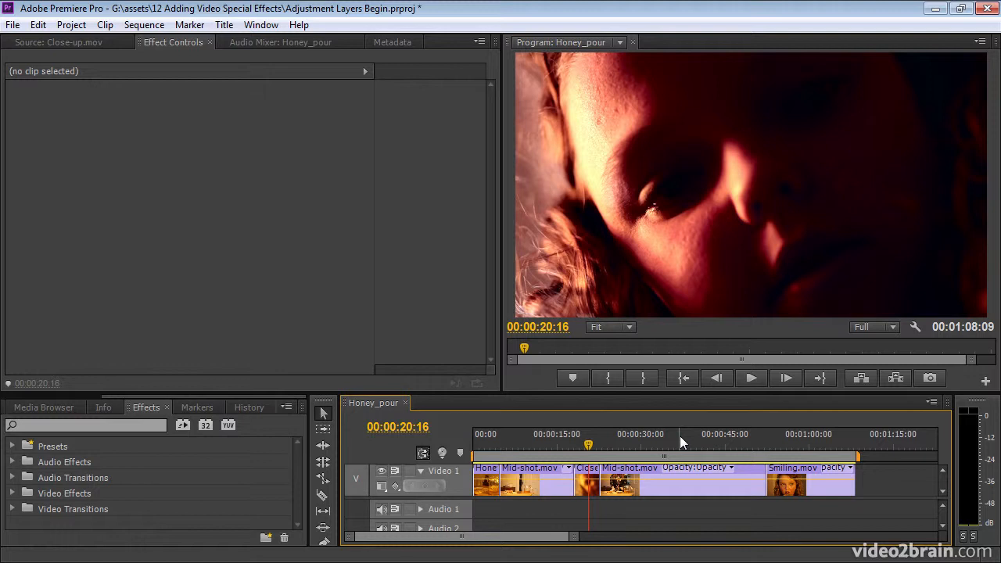
drag(653, 393, 665, 300)
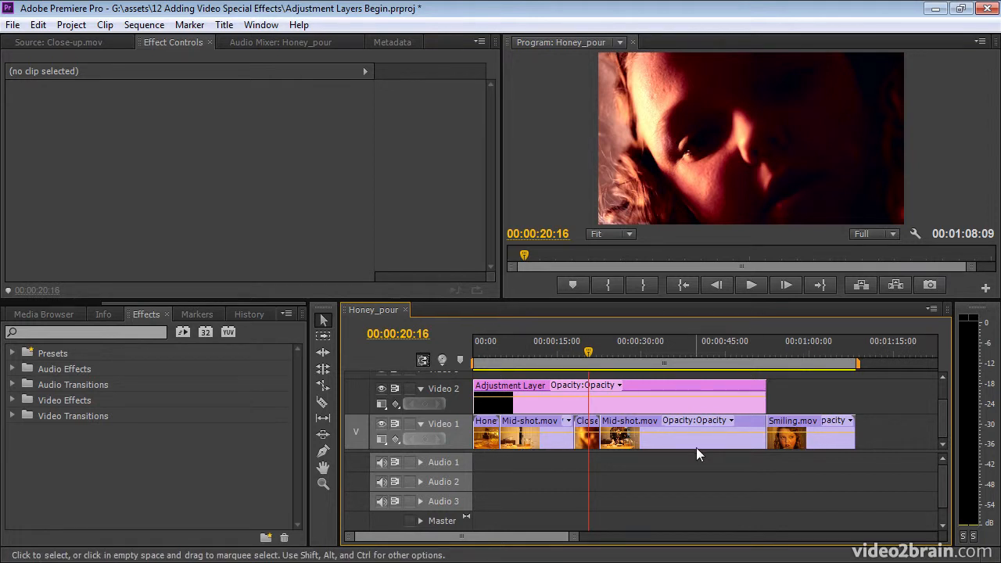
click(647, 406)
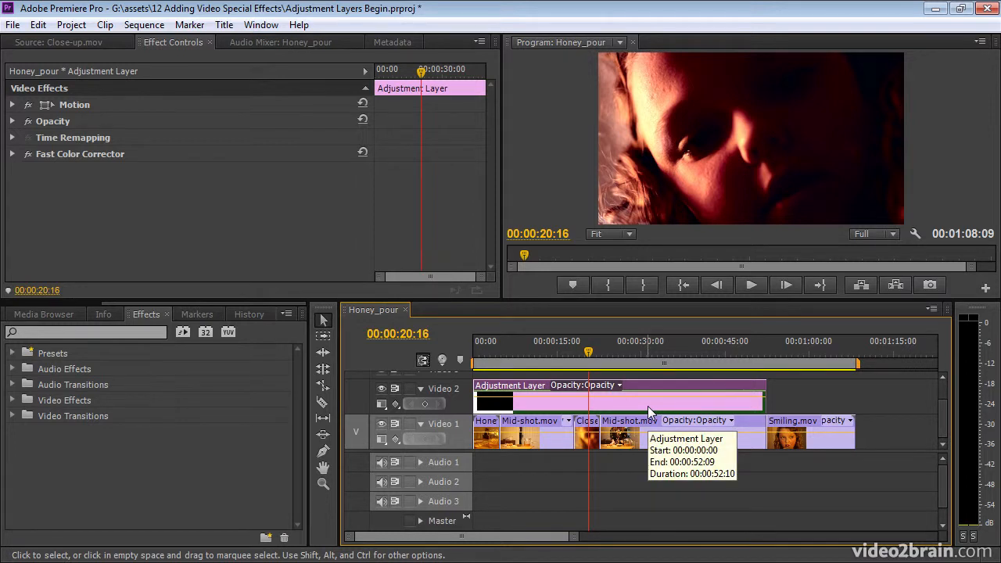
- Move the Close-up.mov clip from Video 1 to Video 3, above the adjustment layer, and check the frame at 00:00:21:02
drag(658, 299, 659, 256)
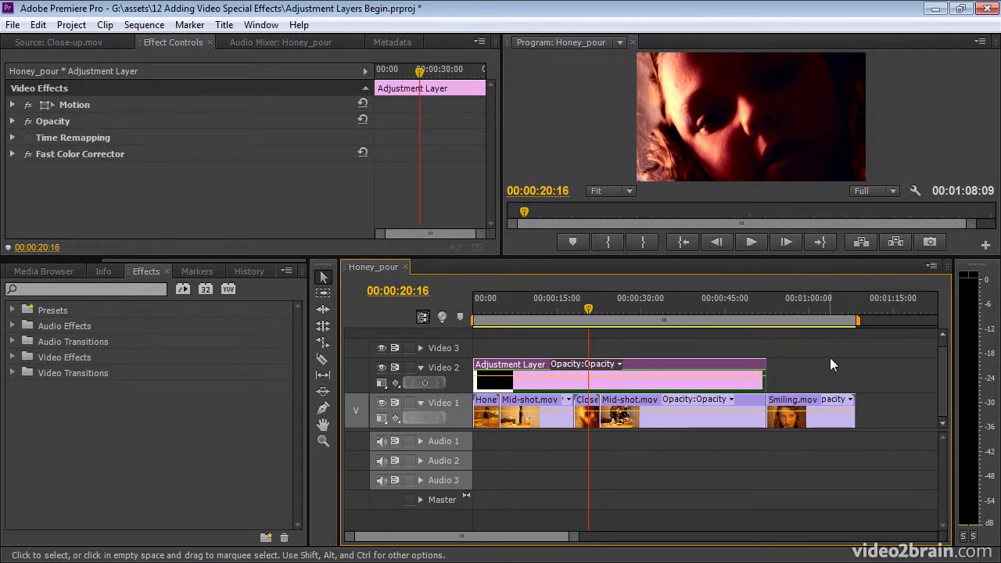
click(803, 309)
click(580, 300)
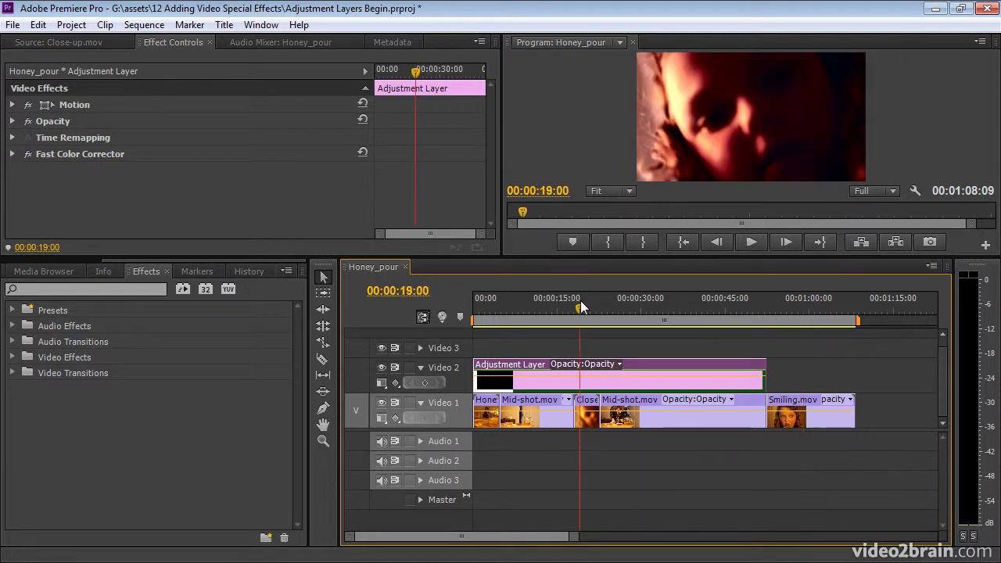
click(584, 420)
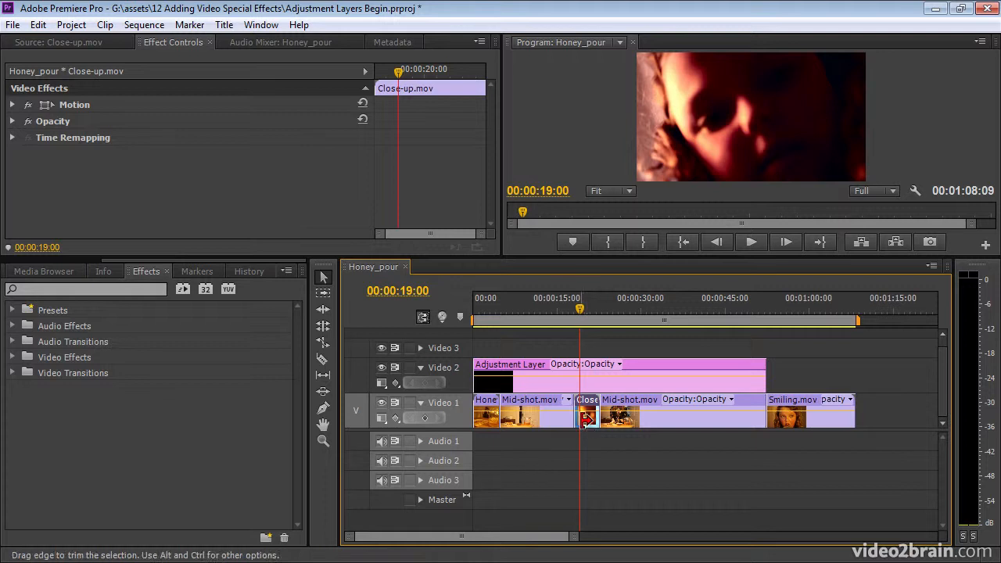
drag(589, 423, 588, 354)
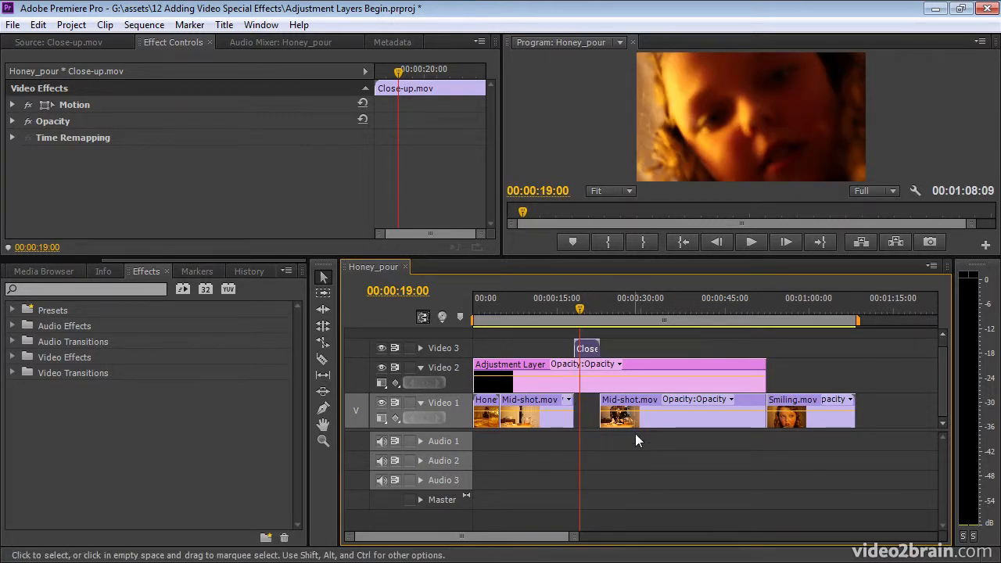
drag(582, 306, 590, 307)
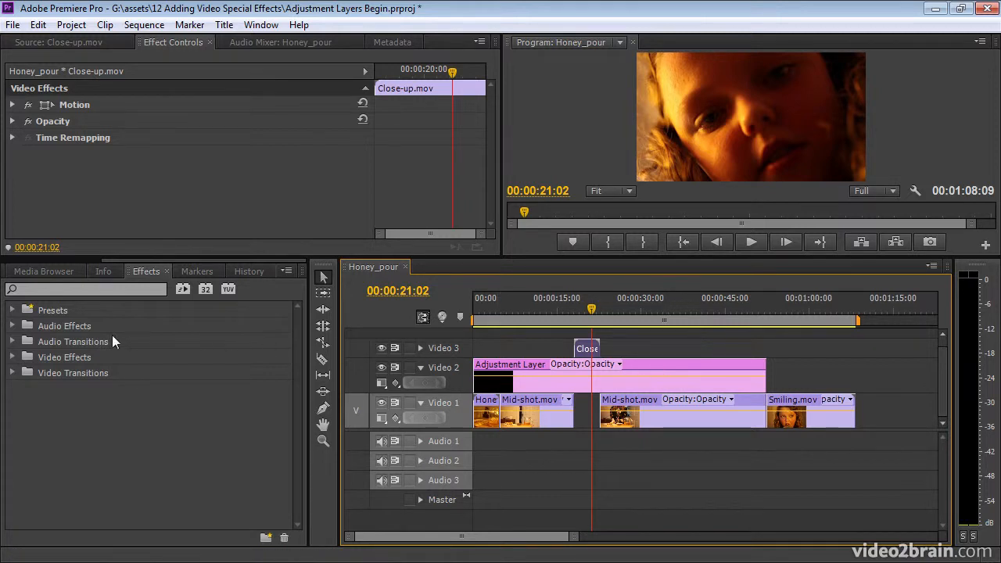
- Apply the Adjustment Layer Example preset to Close-up.mov on Video 3 and set its Fast Color Corrector input levels to 10.7, 1.1 and 243.7
click(12, 310)
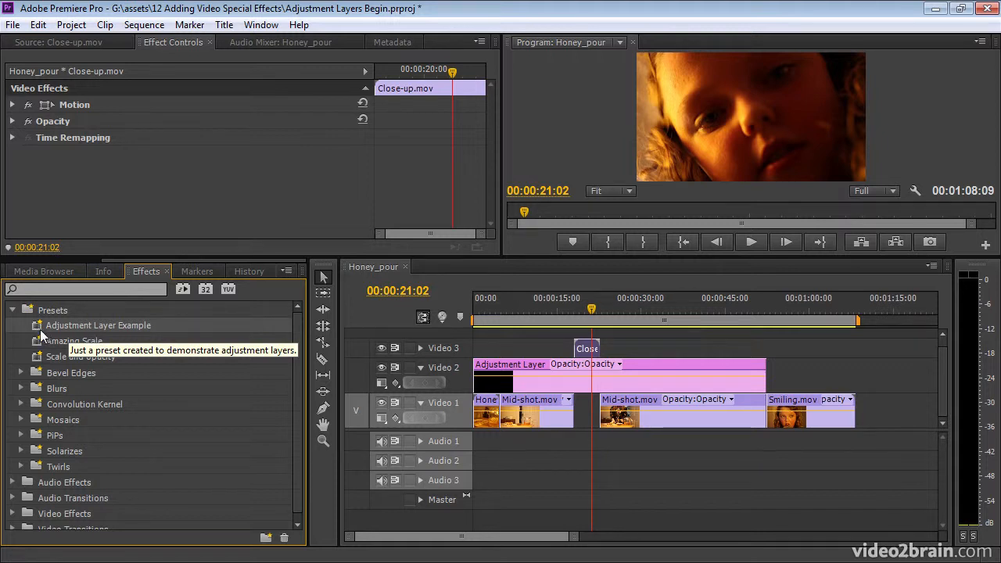
drag(37, 330, 588, 352)
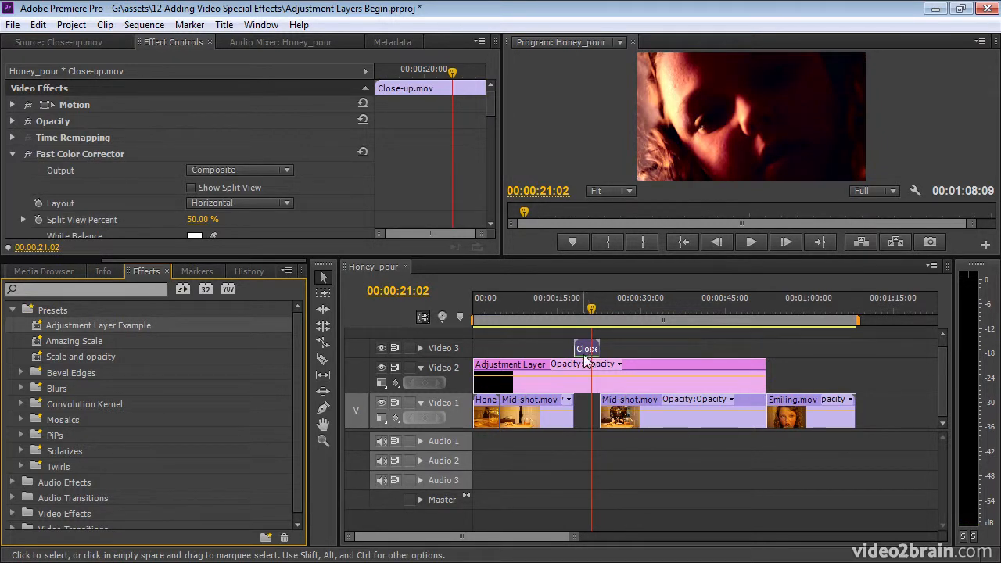
drag(489, 109, 484, 193)
drag(207, 184, 237, 186)
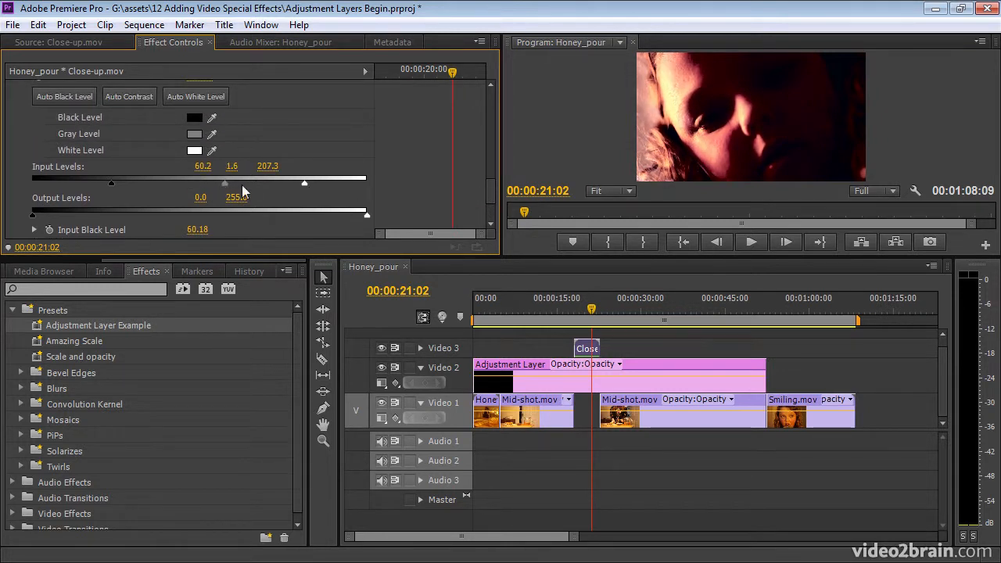
drag(305, 182, 340, 192)
drag(110, 183, 44, 183)
drag(44, 183, 50, 178)
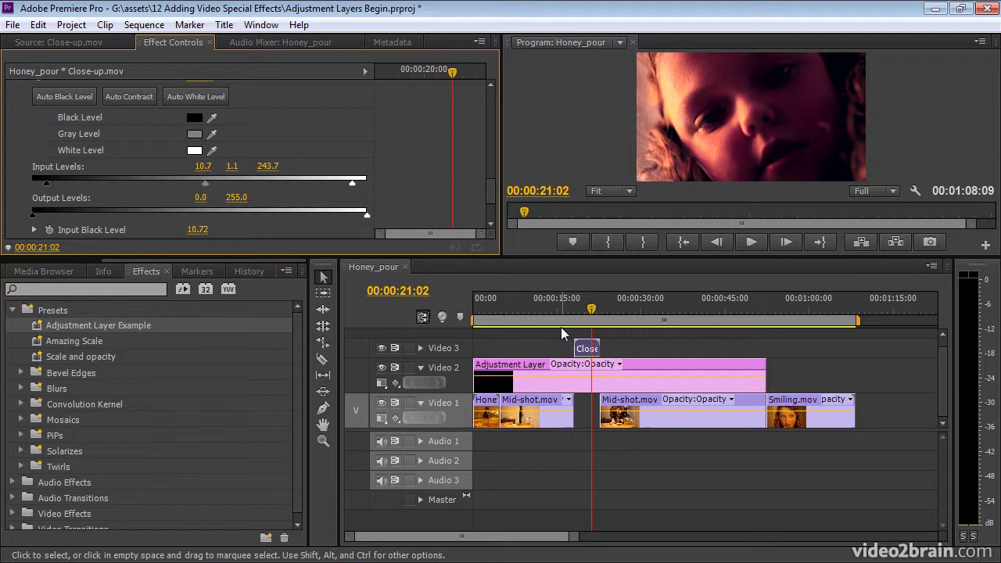
drag(555, 305, 639, 314)
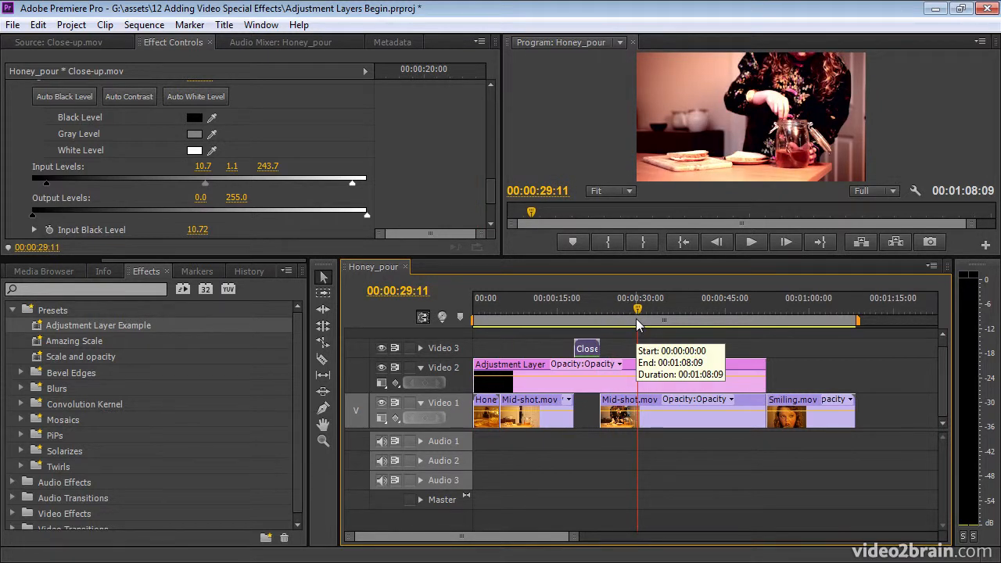